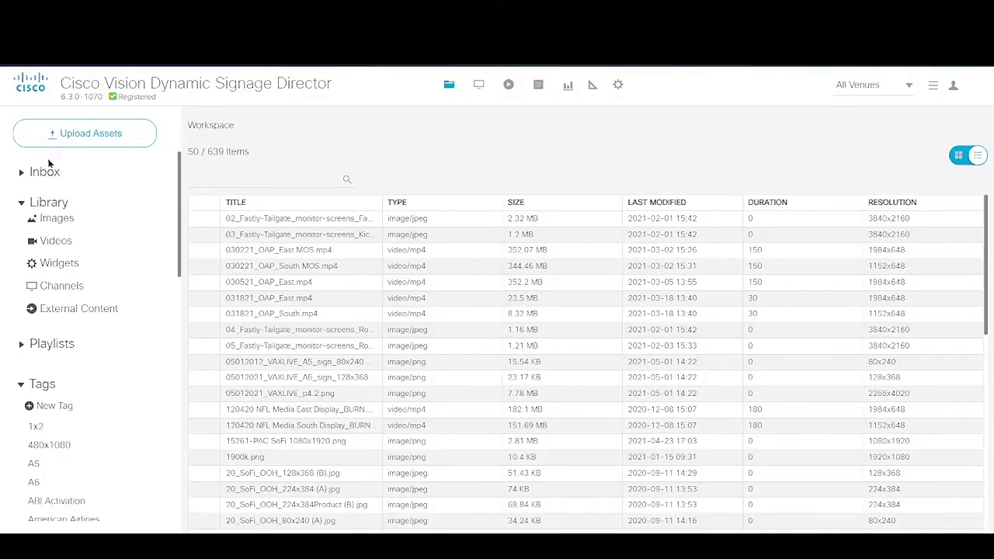
Start an asset upload from the asset library with Upload Assets.
click(90, 143)
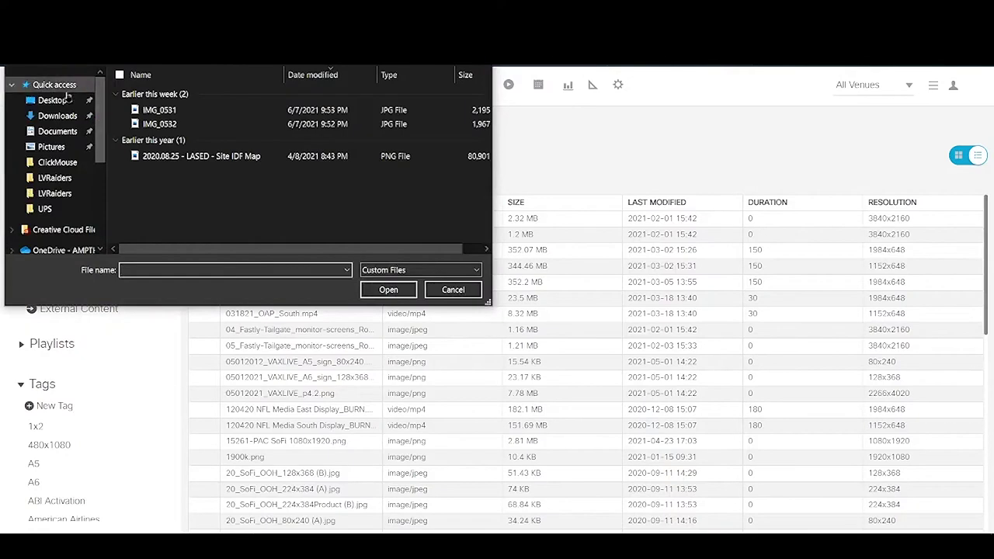
Pick Demo-LWrap-1 and Demo-LWrap-2 from the Desktop's CV Demo folder for upload.
click(64, 100)
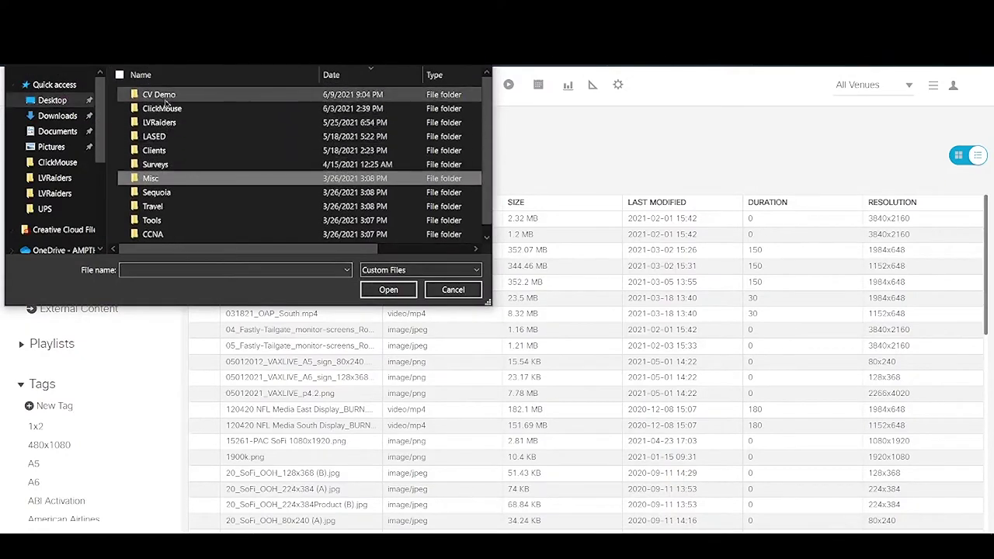
double_click(164, 99)
drag(263, 177, 136, 114)
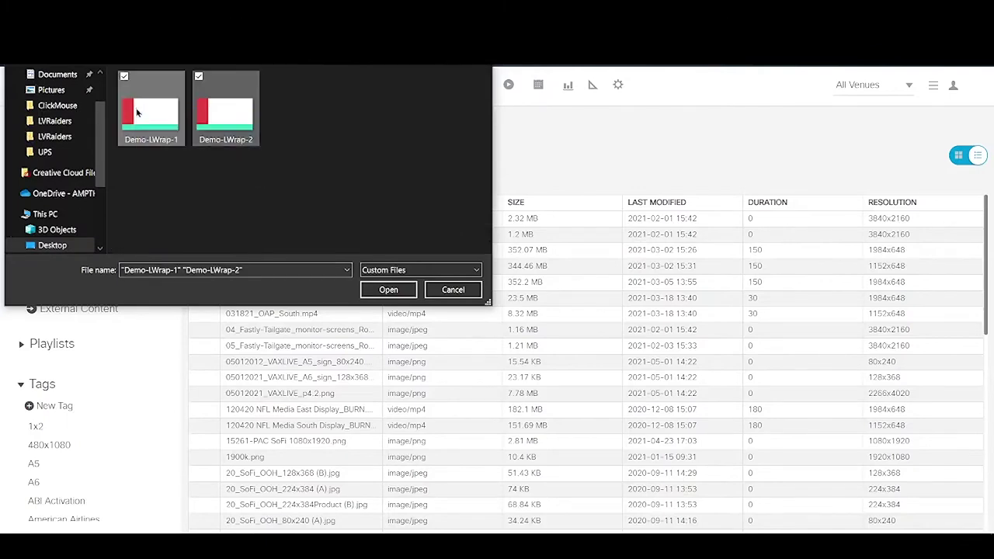
click(388, 290)
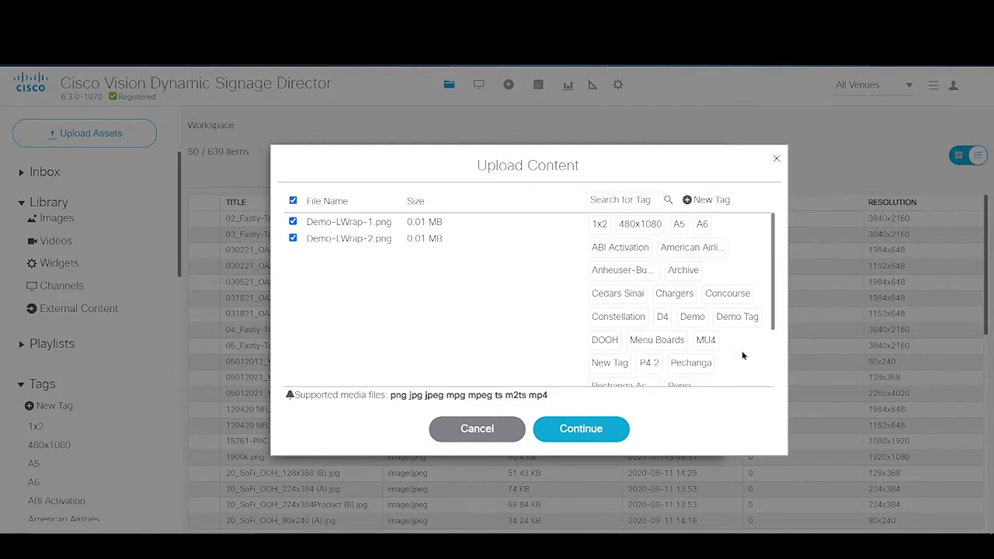
scroll(742, 352, down, 2)
scroll(742, 351, down, 1)
scroll(742, 329, down, 3)
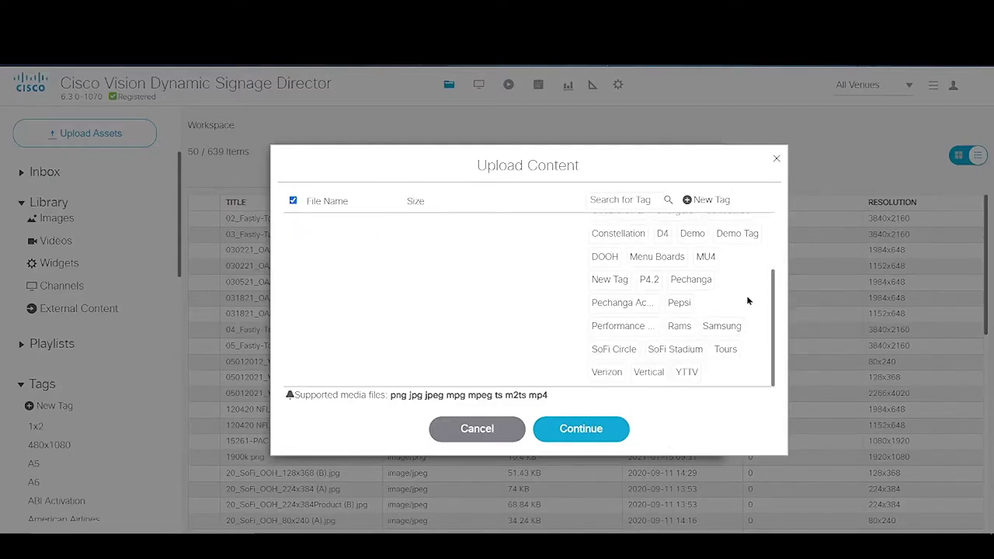
scroll(750, 293, up, 3)
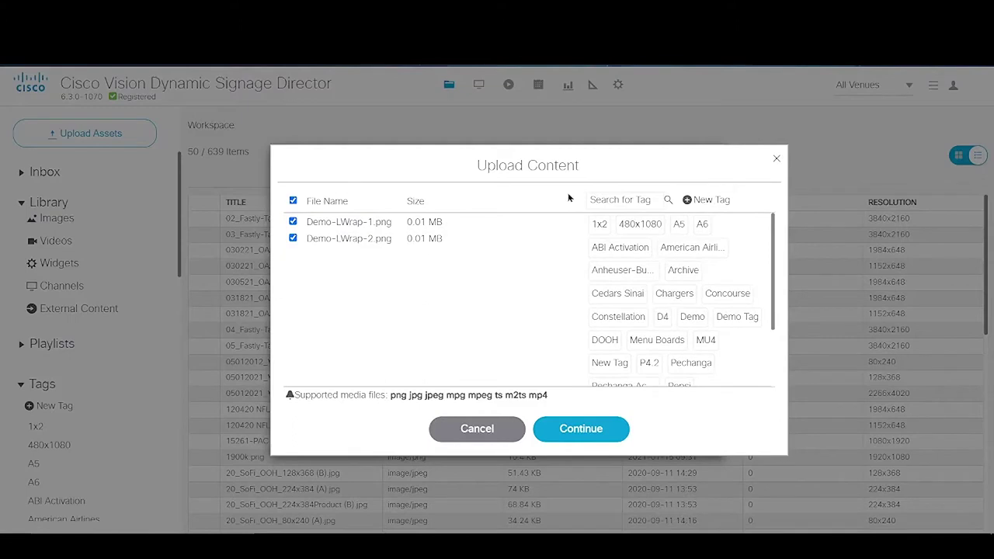
Apply the Demo tag to both Demo-LWrap images and upload them.
click(692, 200)
text(Demo)
key(BackSpace)
key(BackSpace)
key(BackSpace)
key(BackSpace)
scroll(689, 351, down, 1)
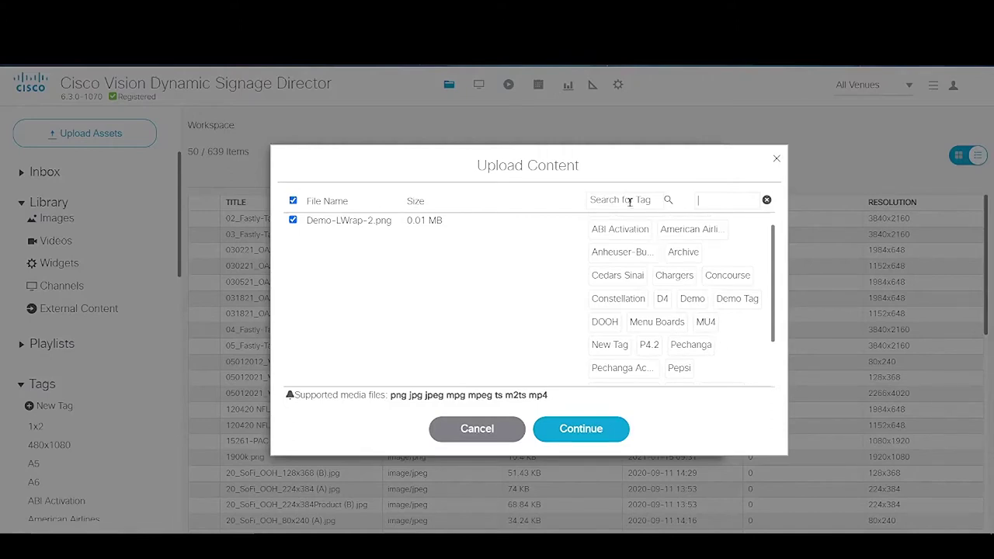
text(Demo)
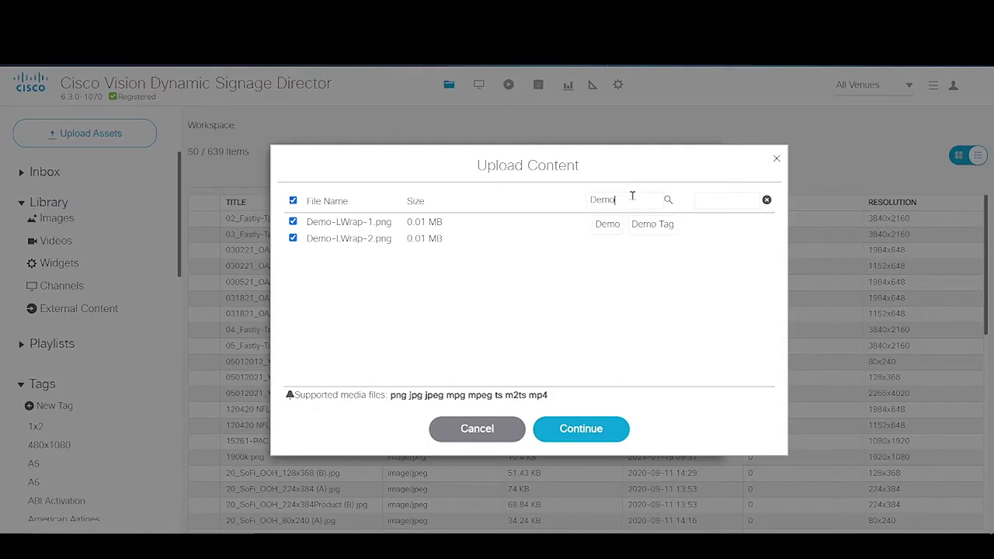
key(BackSpace)
key(BackSpace)
key(BackSpace)
key(BackSpace)
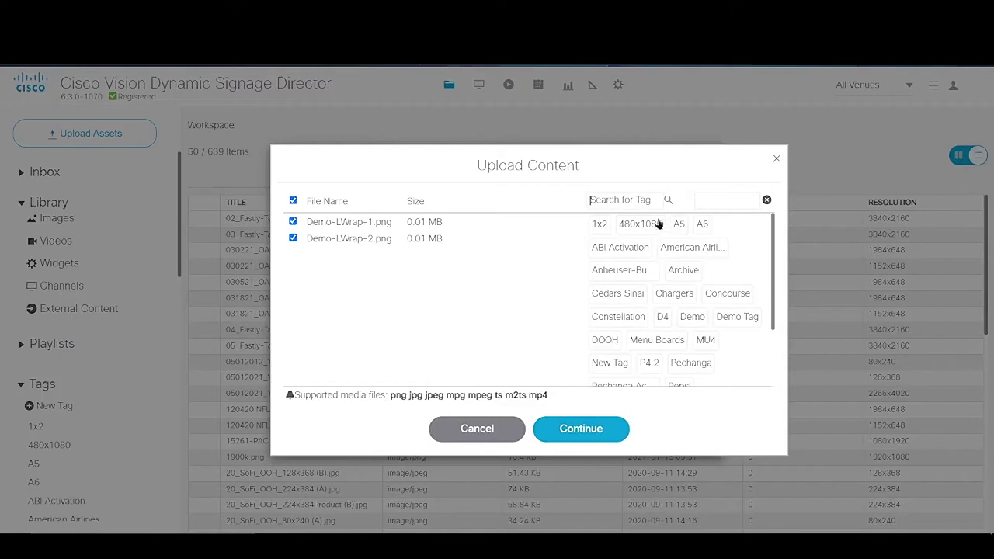
text(Demo)
click(614, 225)
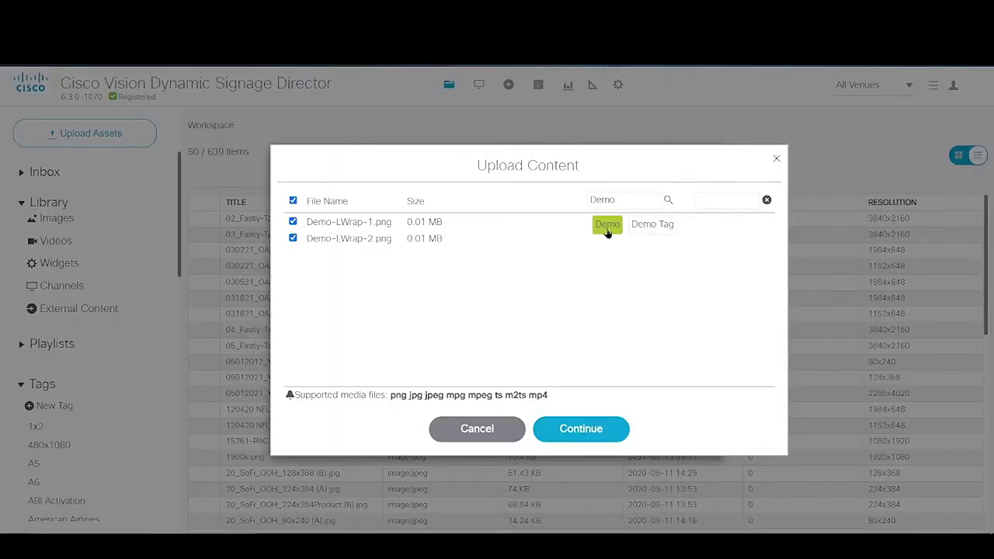
click(579, 429)
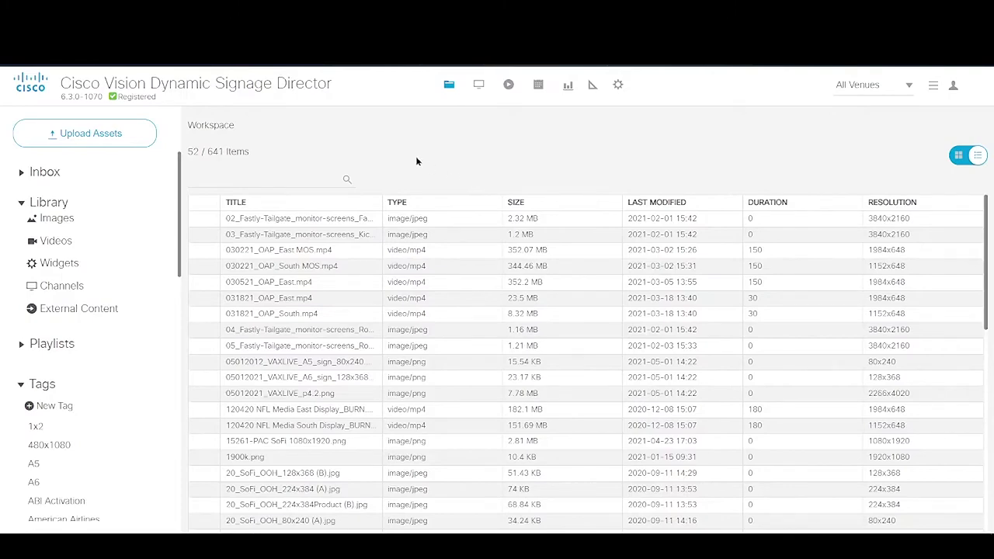
Filter the library by the sidebar's Demo tag, listing 9 items.
scroll(313, 351, down, 10)
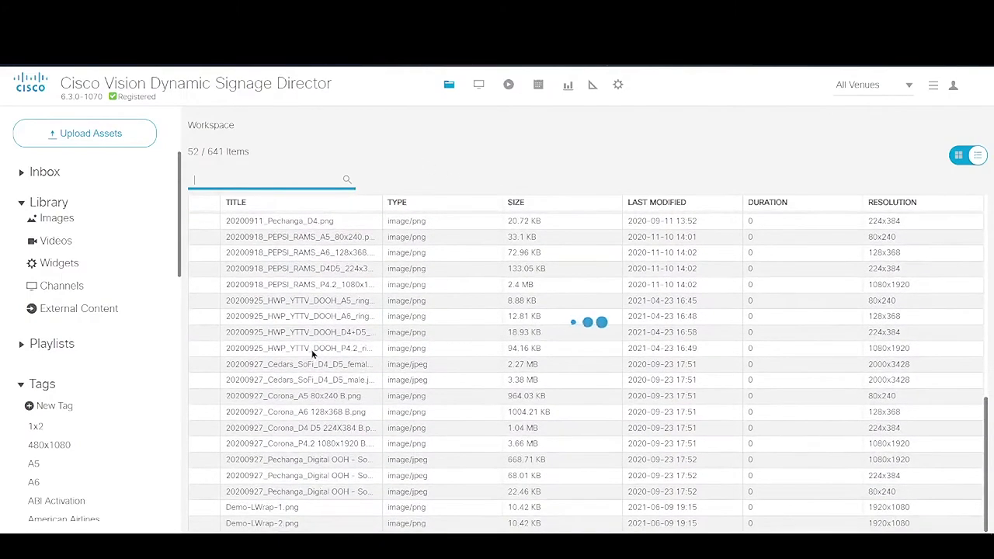
click(295, 508)
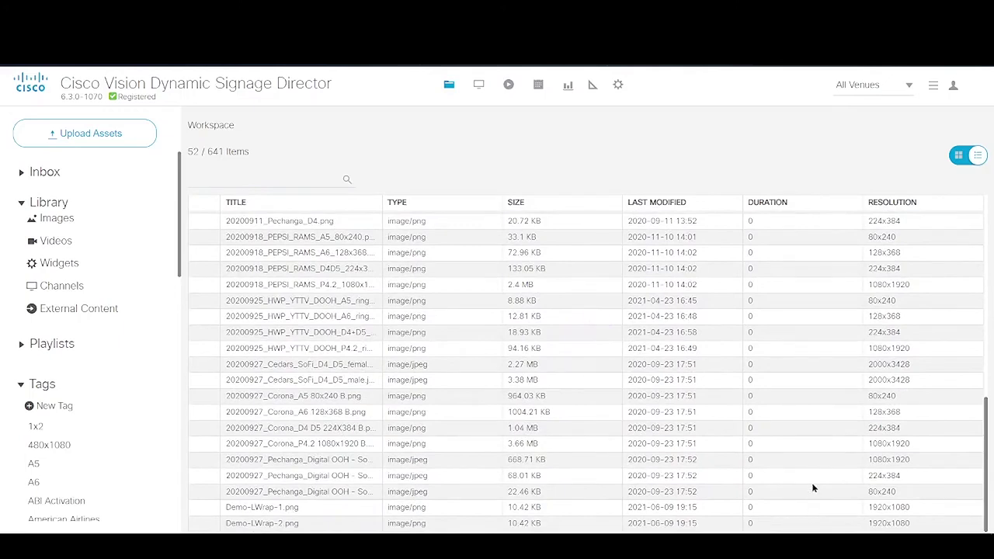
scroll(47, 411, down, 5)
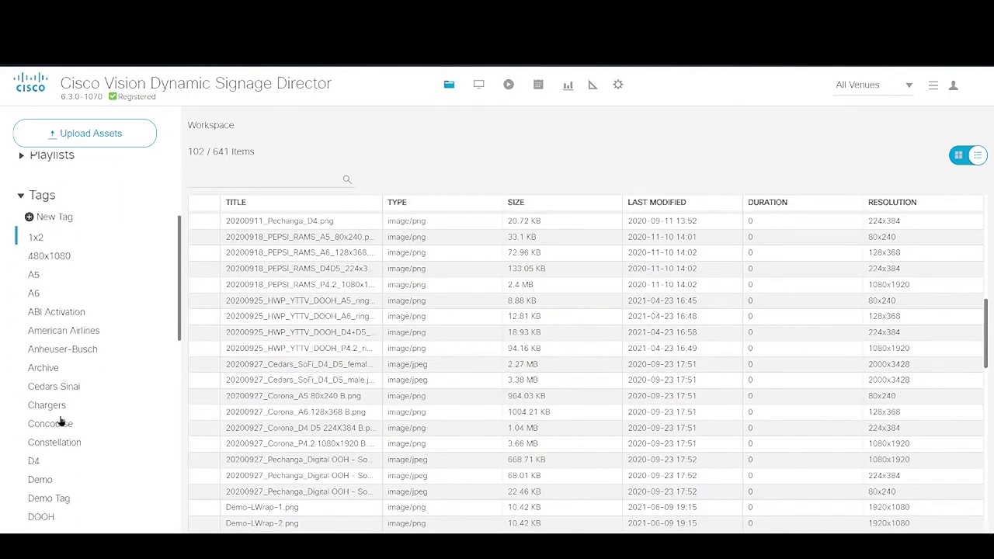
scroll(61, 422, down, 2)
click(61, 421)
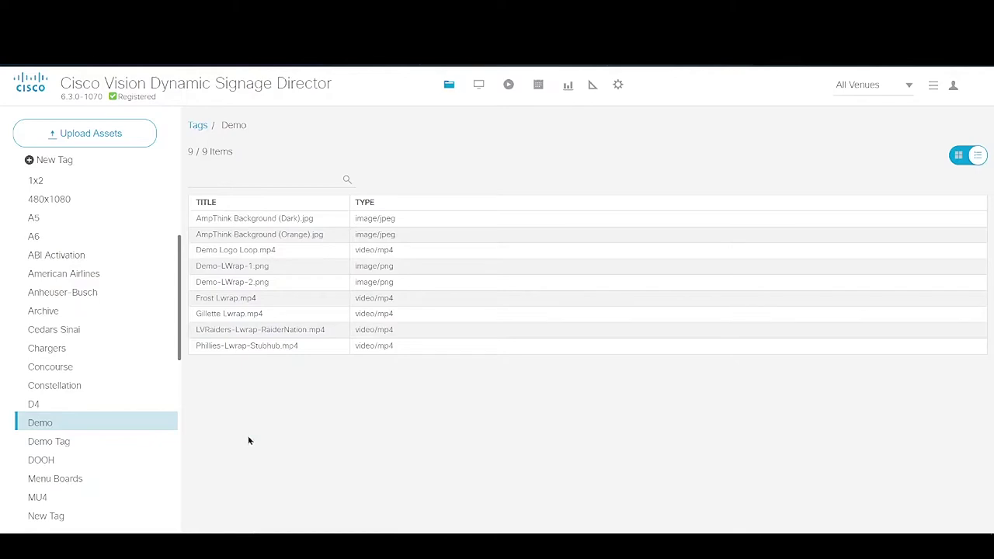
Show the Demo assets in grid view and play, then pause, Frost Lwrap.mp4's preview.
scroll(138, 350, up, 5)
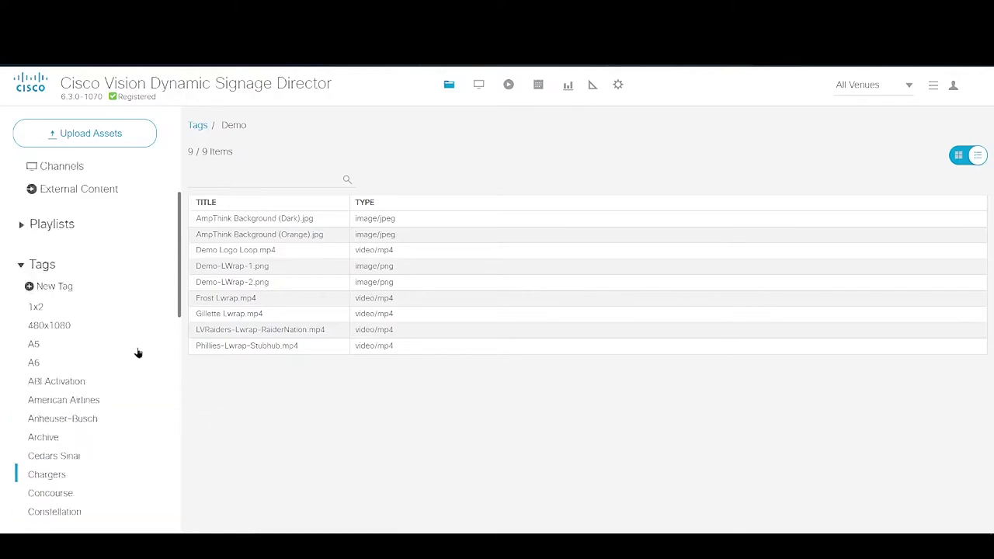
click(958, 156)
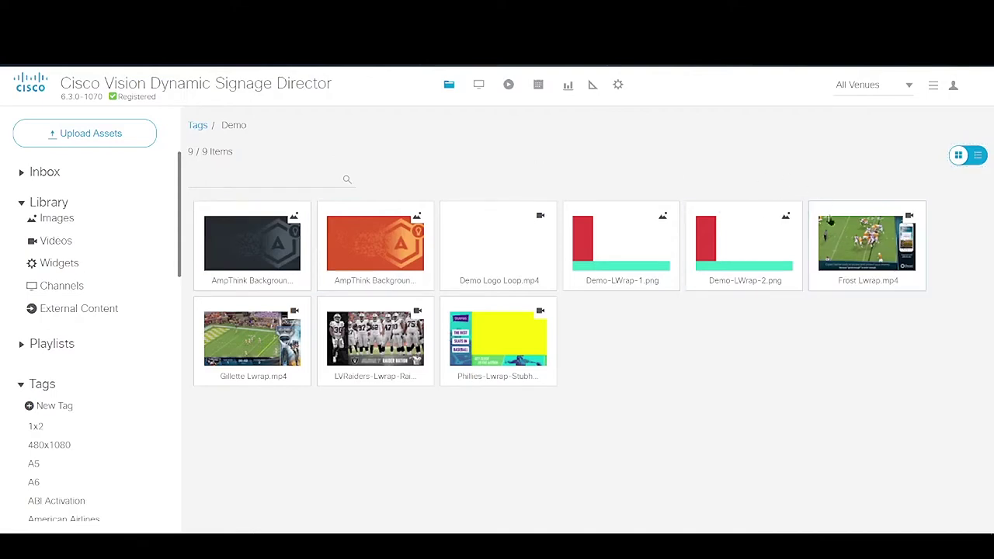
click(831, 221)
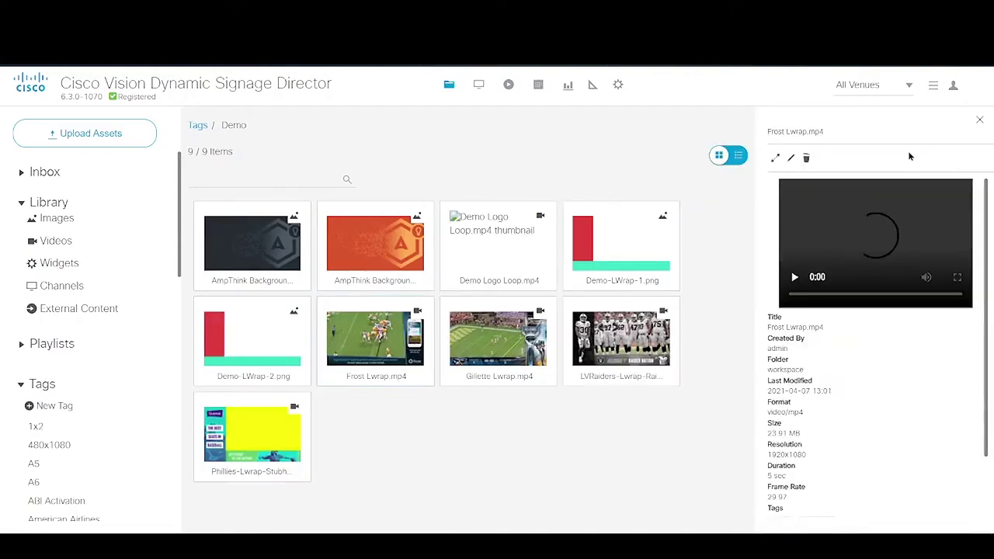
scroll(894, 450, down, 1)
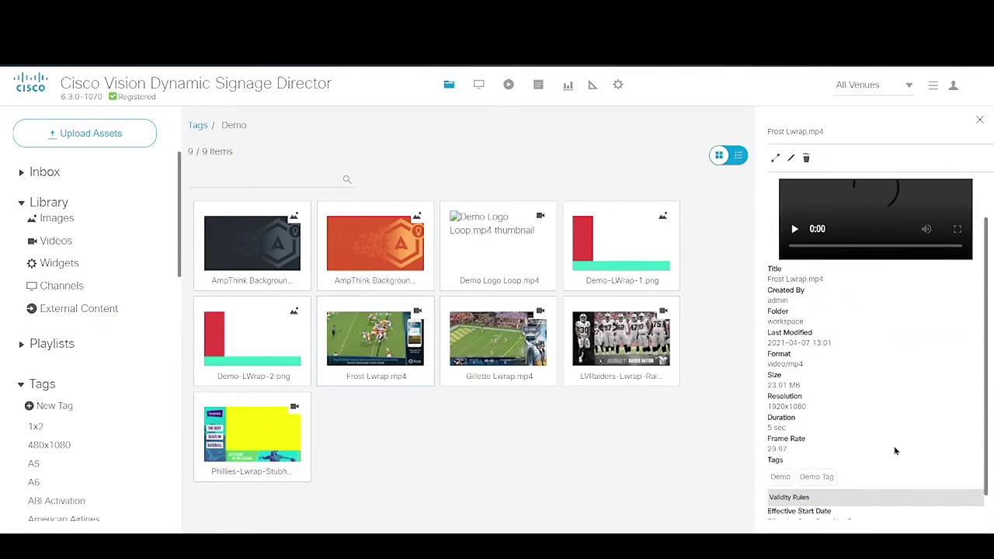
scroll(894, 450, down, 2)
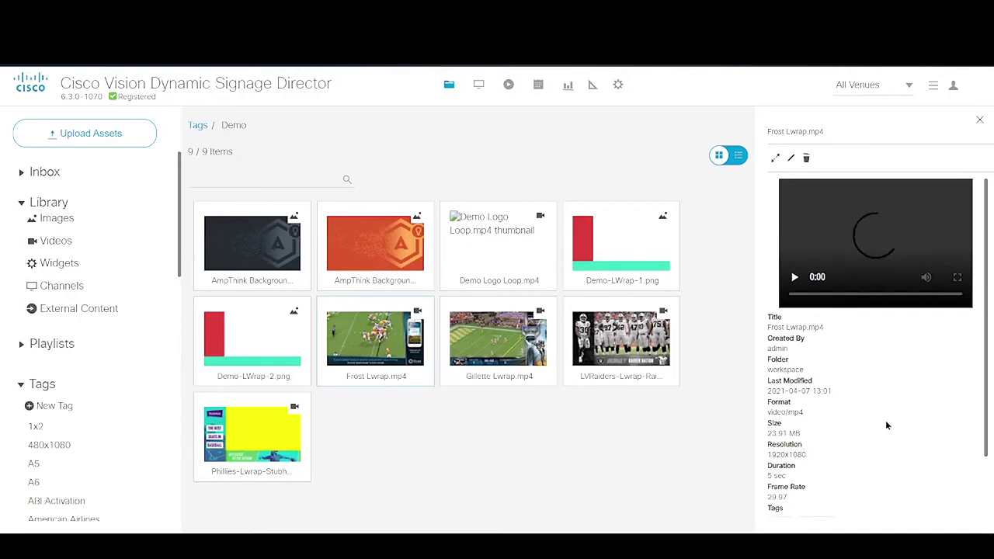
click(795, 278)
click(794, 278)
Check the LVRaiders-Lwrap-RaiderNation.mp4 and Demo-LWrap-1.png details, then go to Library > Videos.
click(621, 340)
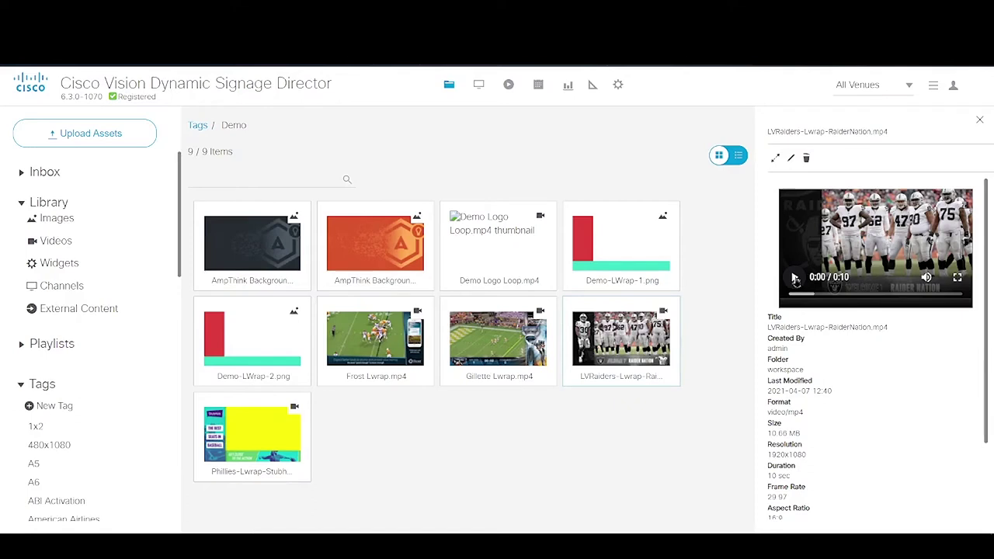
click(595, 243)
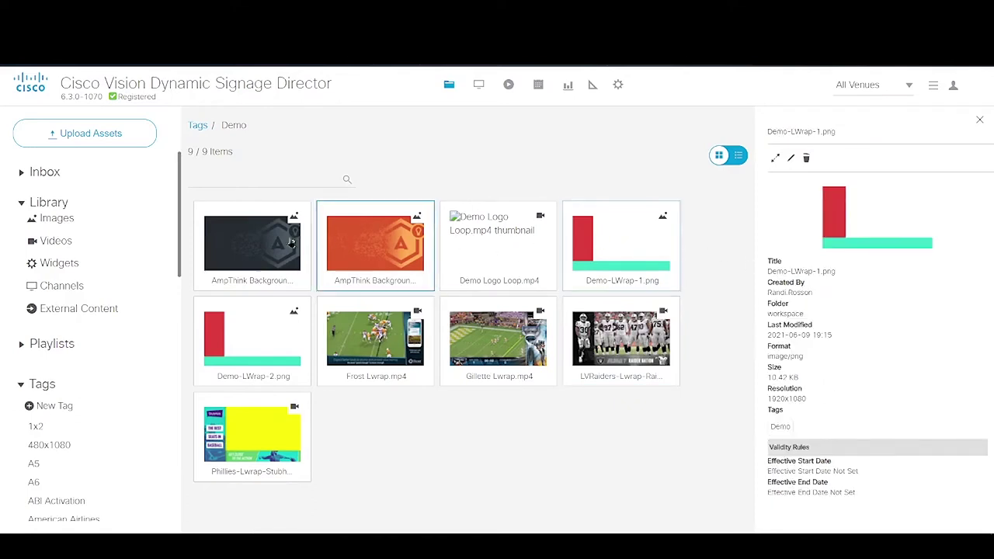
click(56, 241)
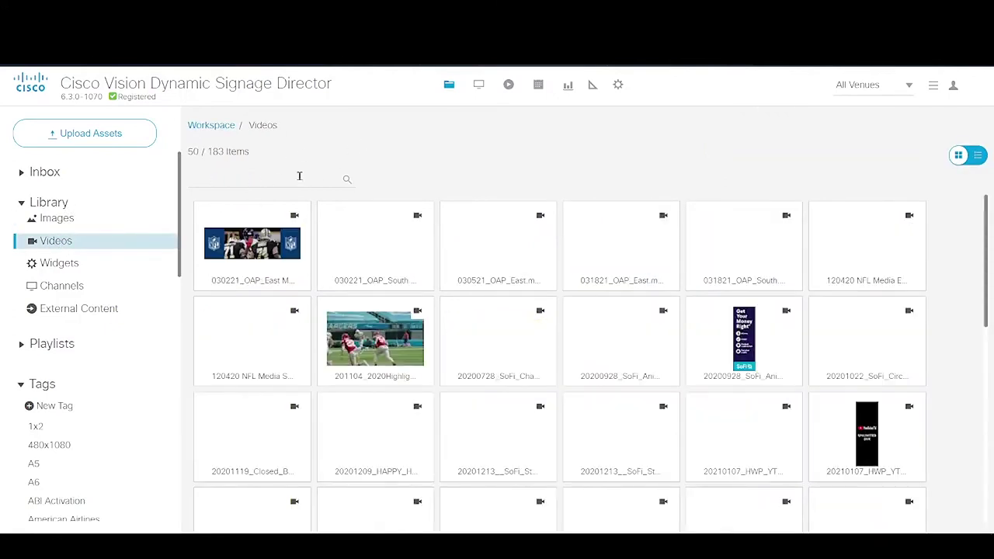
Search the Videos library for 'Frost' to show only Frost Lwrap.mp4.
click(298, 174)
text(Frost)
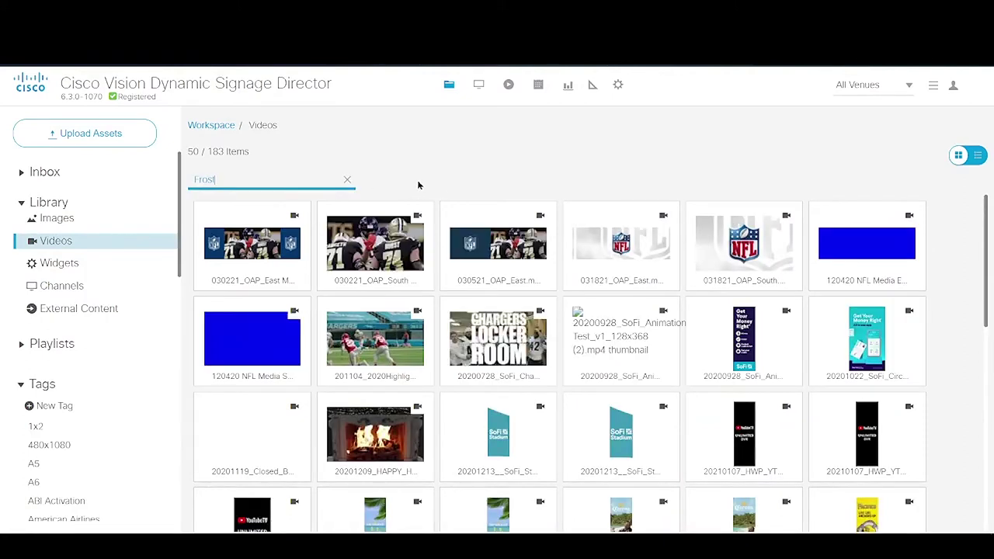
key(Return)
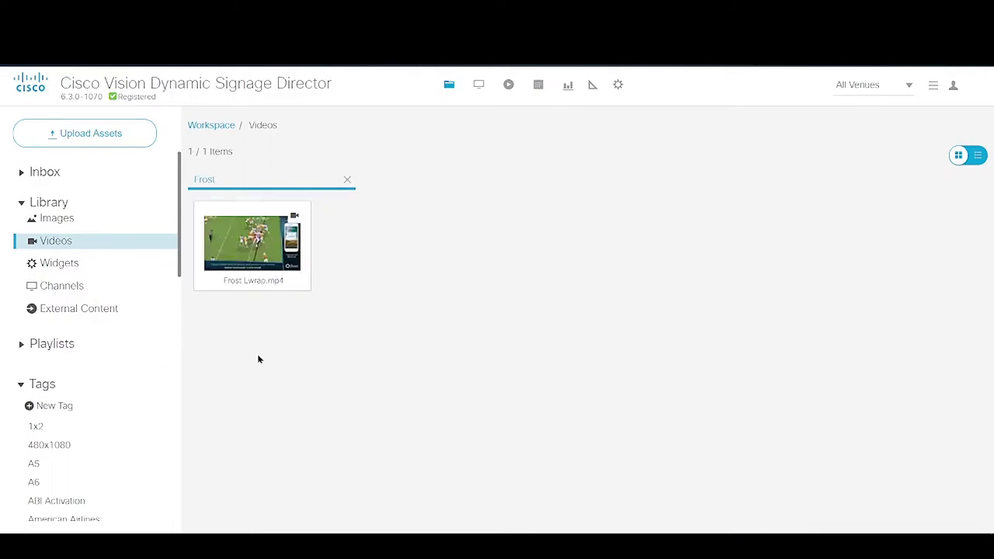
Preview Frost Lwrap.mp4 from its right-click menu and start playback.
right_click(250, 234)
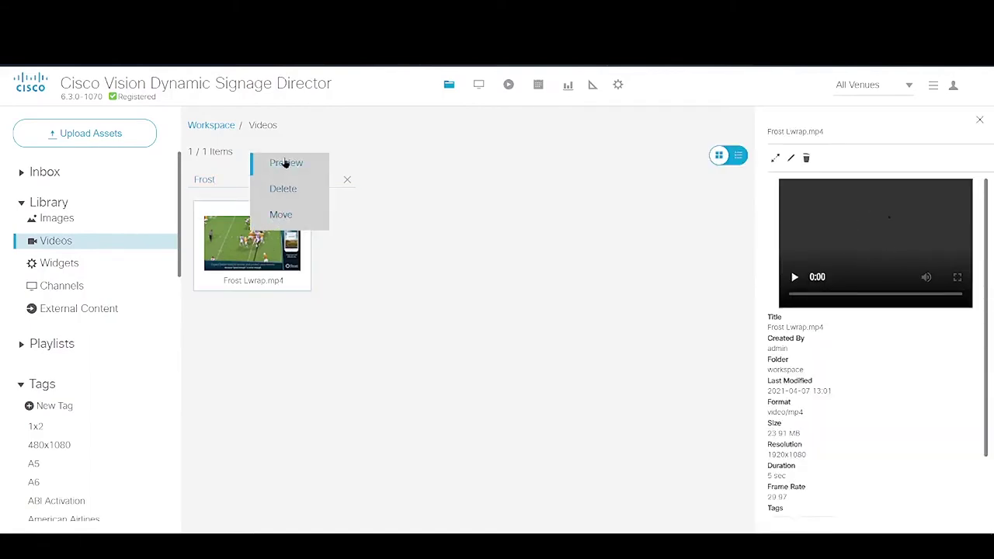
click(285, 163)
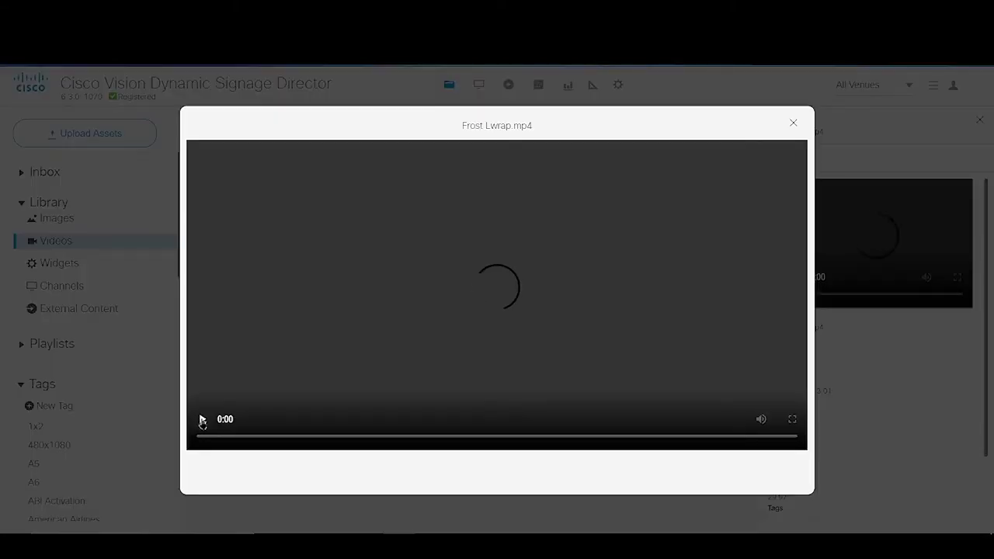
click(202, 420)
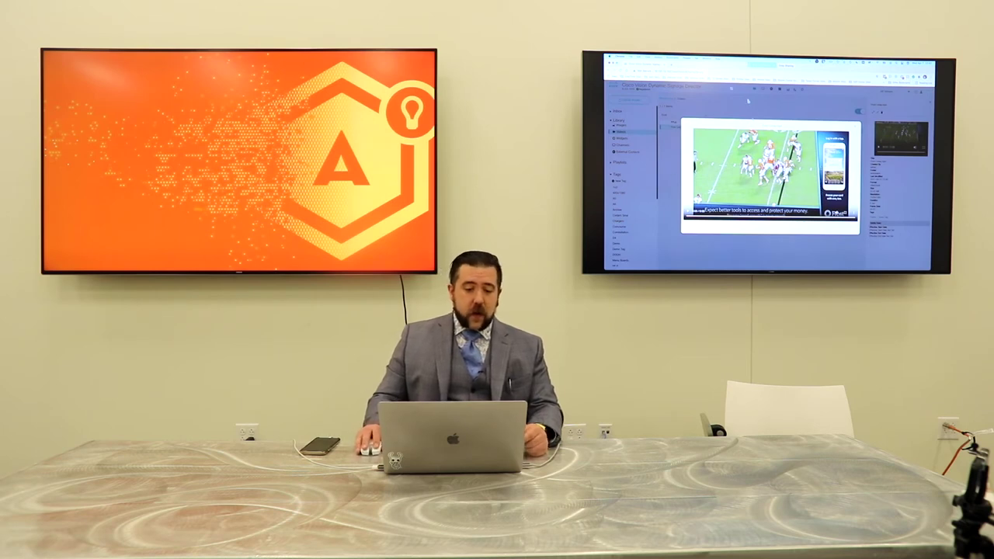
Inspect the playing Frost Lwrap video's right-click options and dismiss the dialog.
right_click(759, 158)
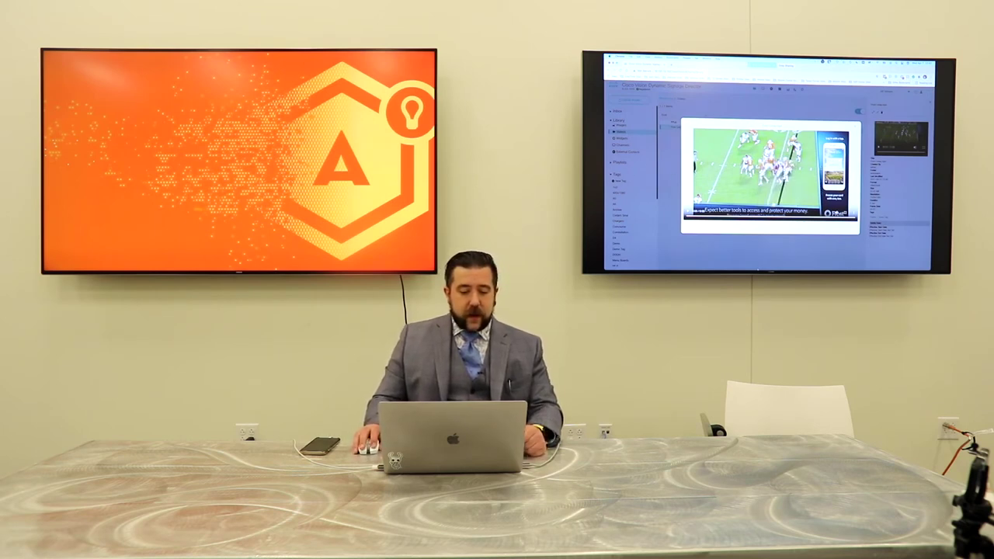
click(771, 181)
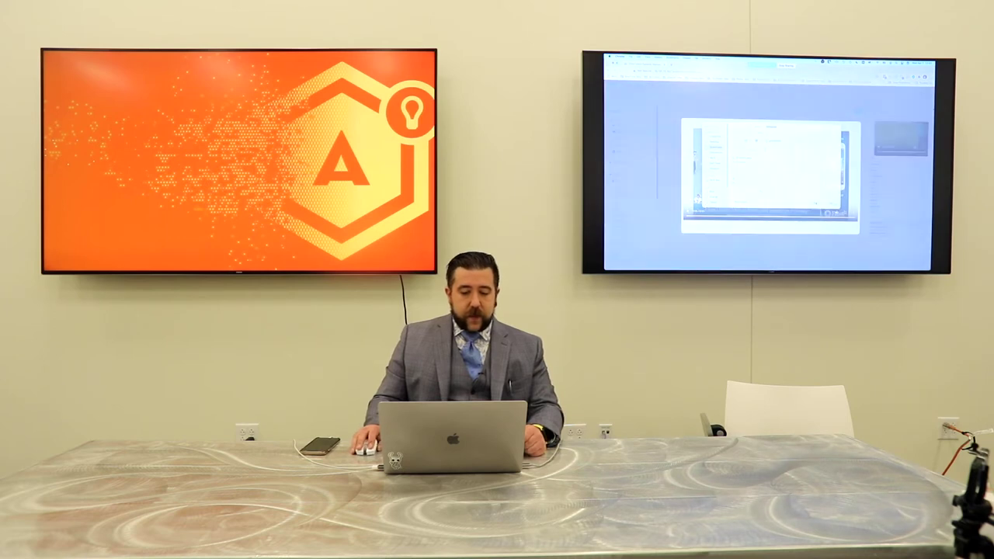
key(Return)
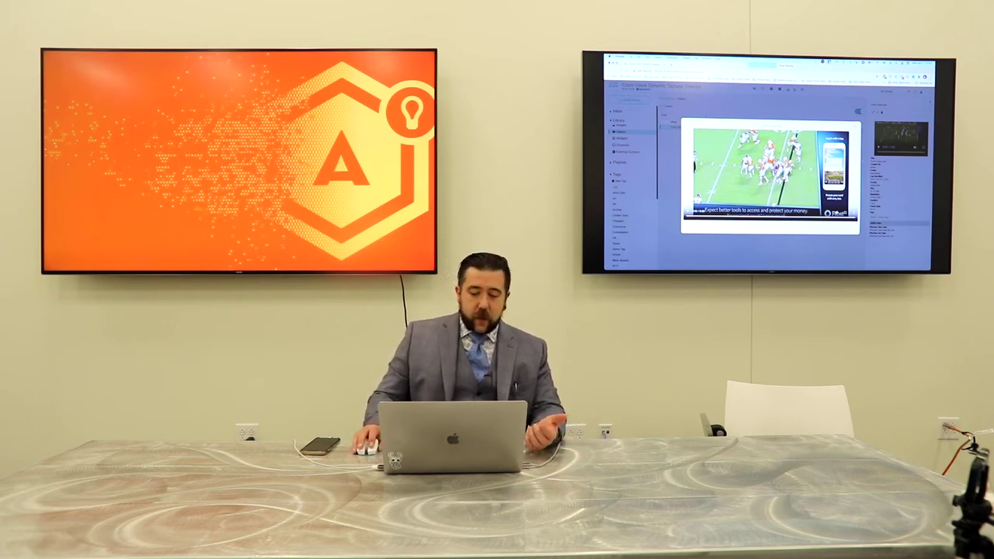
Close the Frost Lwrap preview, returning to the full 183-item Videos library.
right_click(785, 165)
click(799, 185)
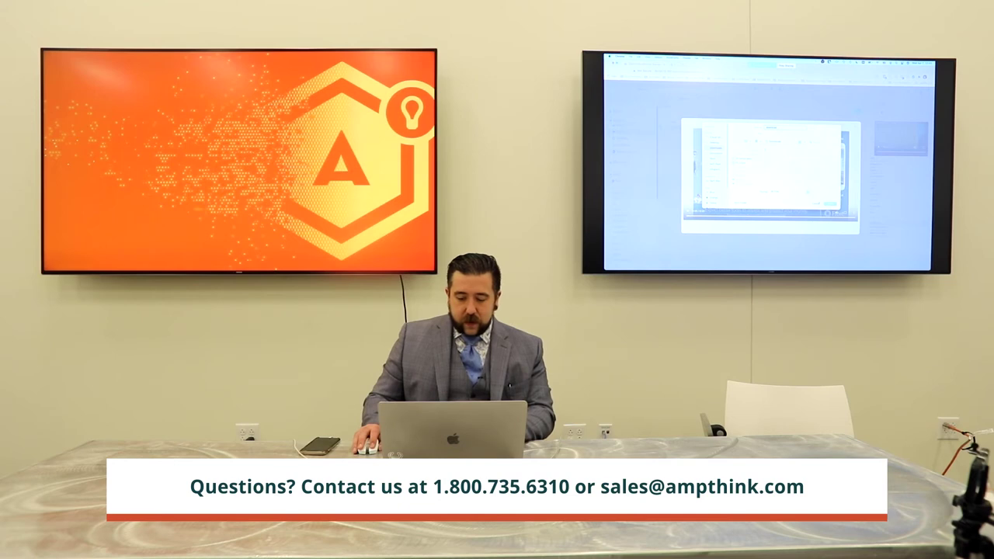
key(Escape)
right_click(781, 167)
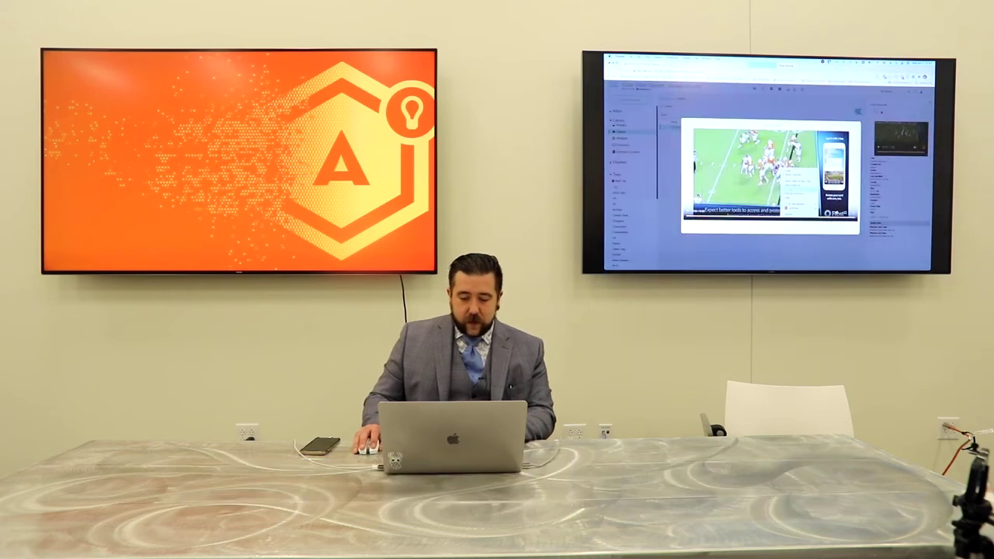
click(799, 185)
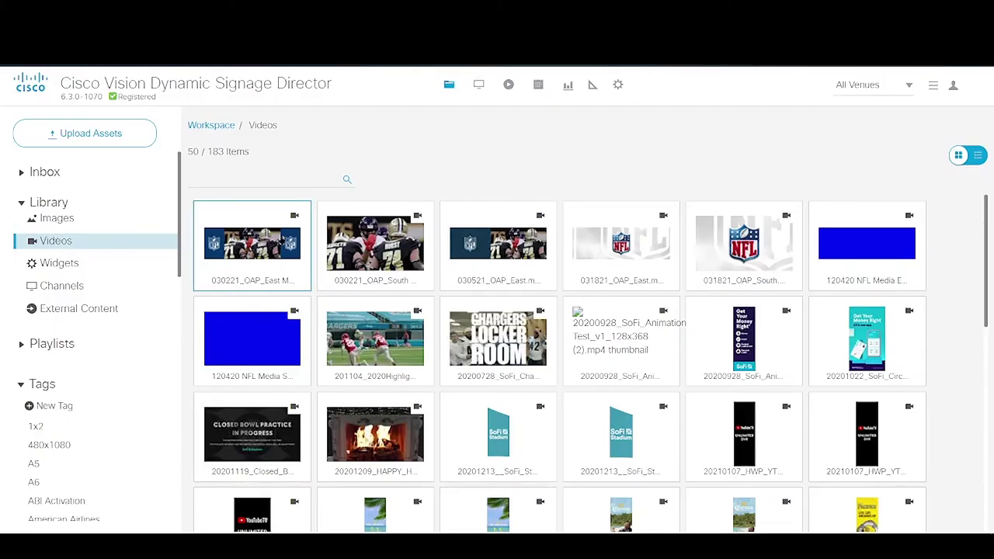
Open 030221_OAP_East MOS.mp4's details in edit mode and scroll to its Tags field.
click(273, 245)
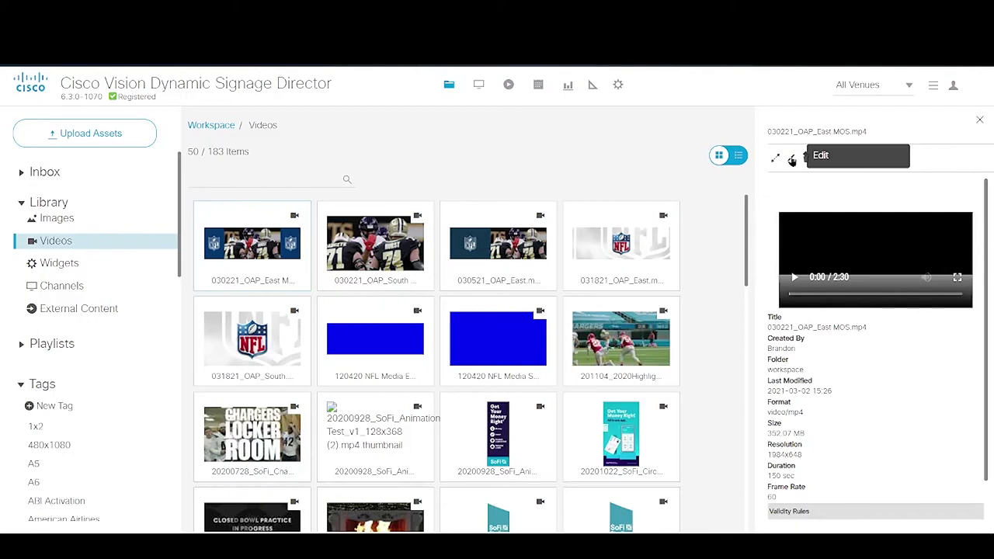
click(791, 159)
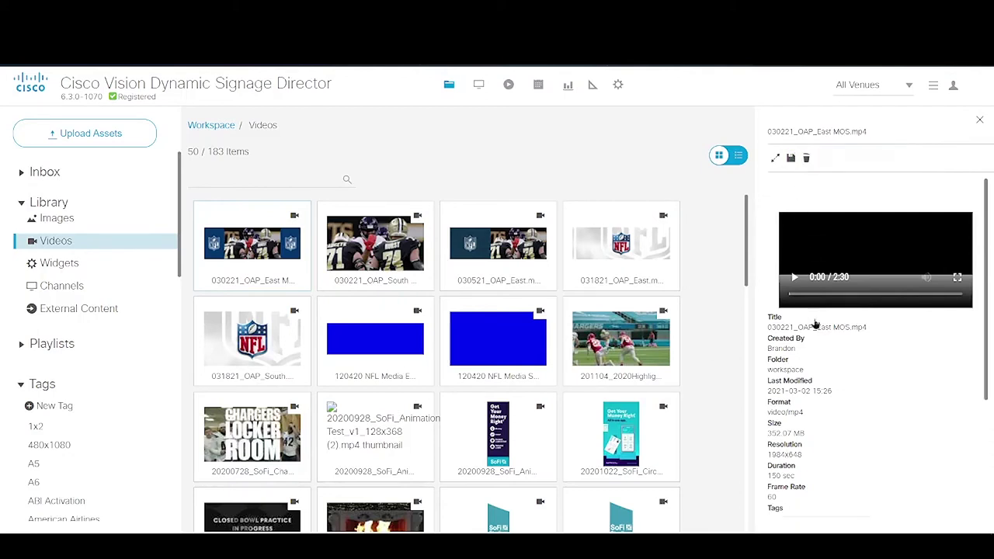
scroll(834, 419, down, 1)
scroll(834, 418, down, 3)
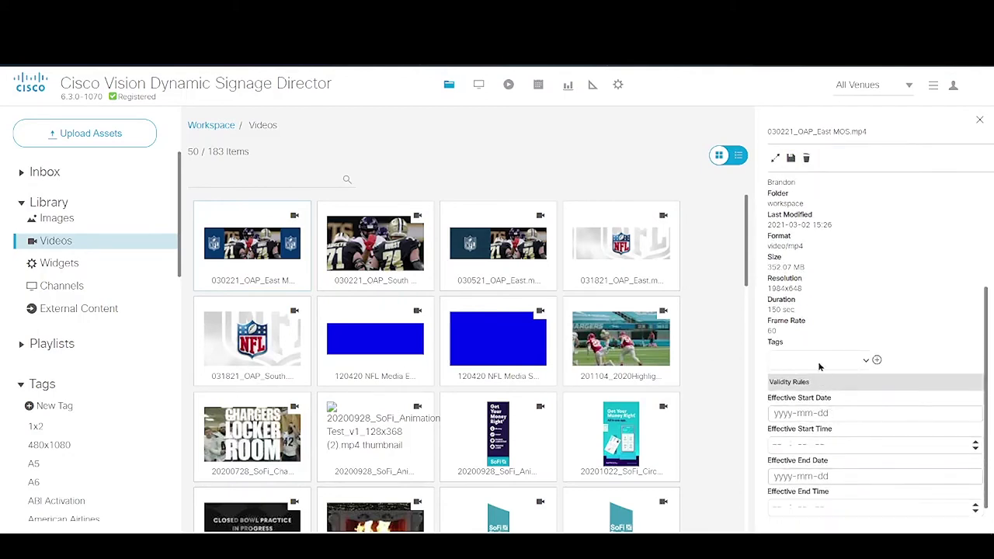
scroll(842, 363, up, 4)
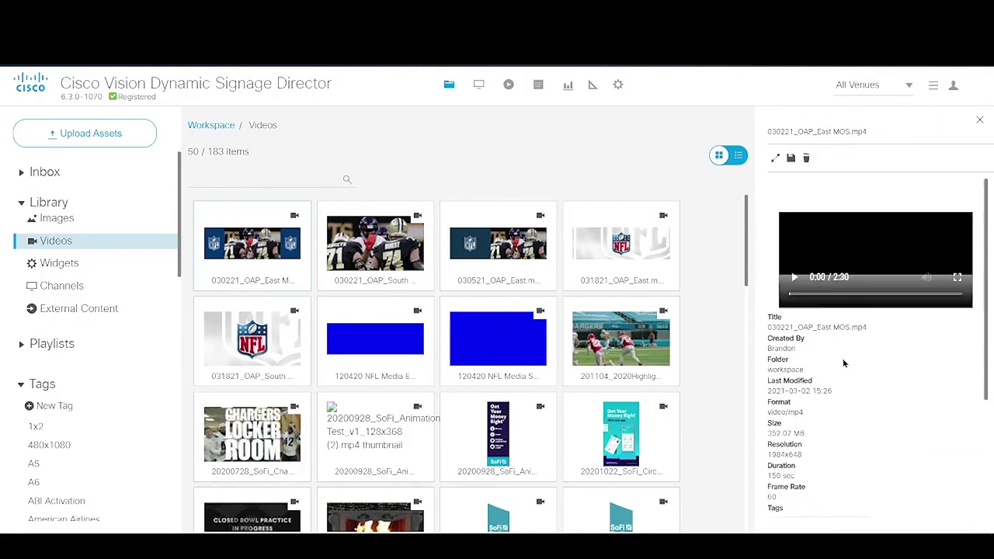
scroll(844, 362, down, 4)
Browse the Tags dropdown without choosing, then save 030221_OAP_East MOS.mp4's properties.
click(866, 344)
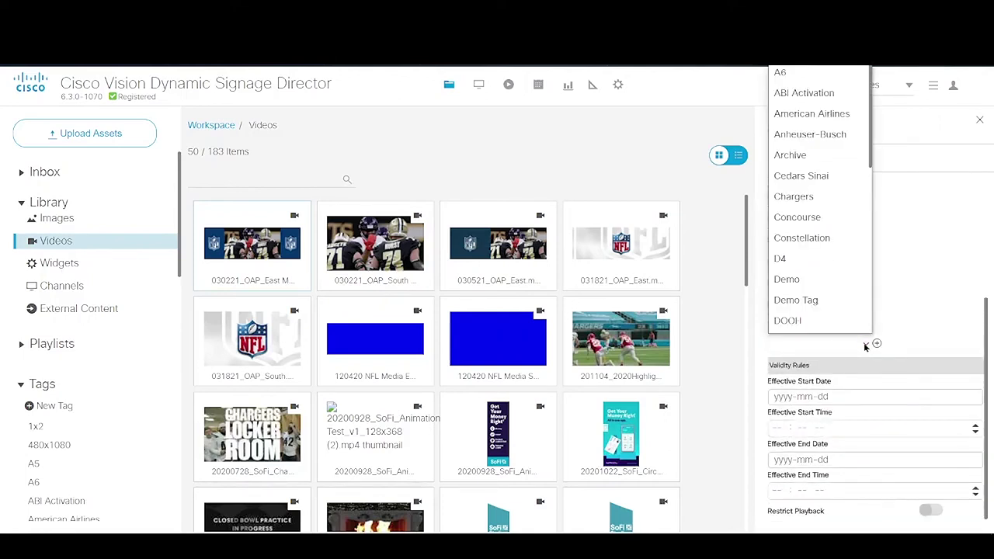
scroll(853, 325, down, 1)
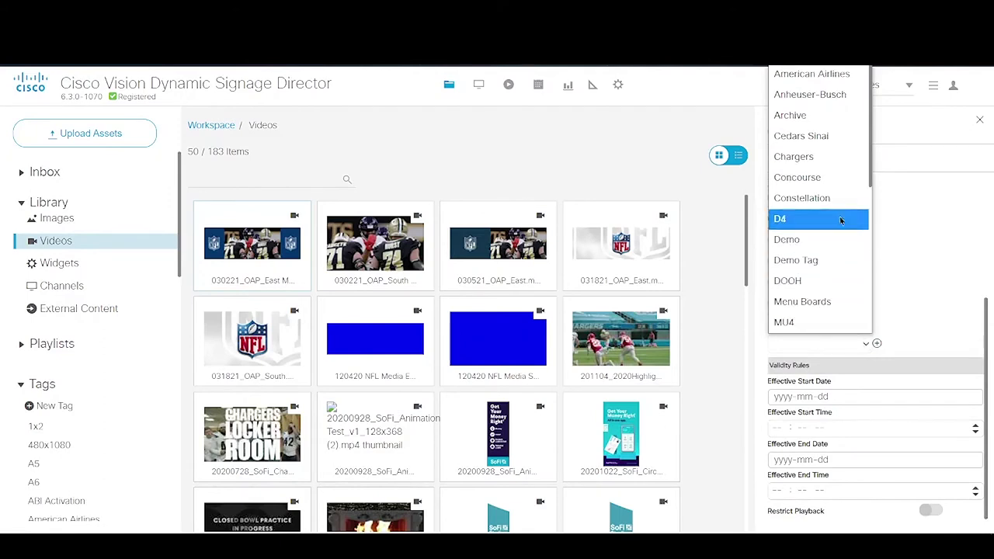
scroll(832, 143, down, 3)
scroll(832, 143, down, 5)
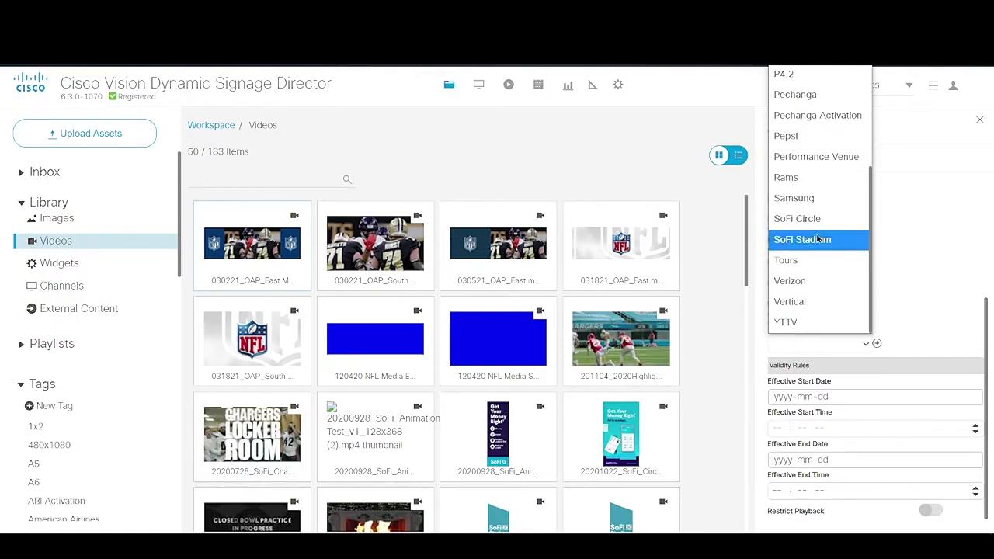
scroll(818, 239, up, 5)
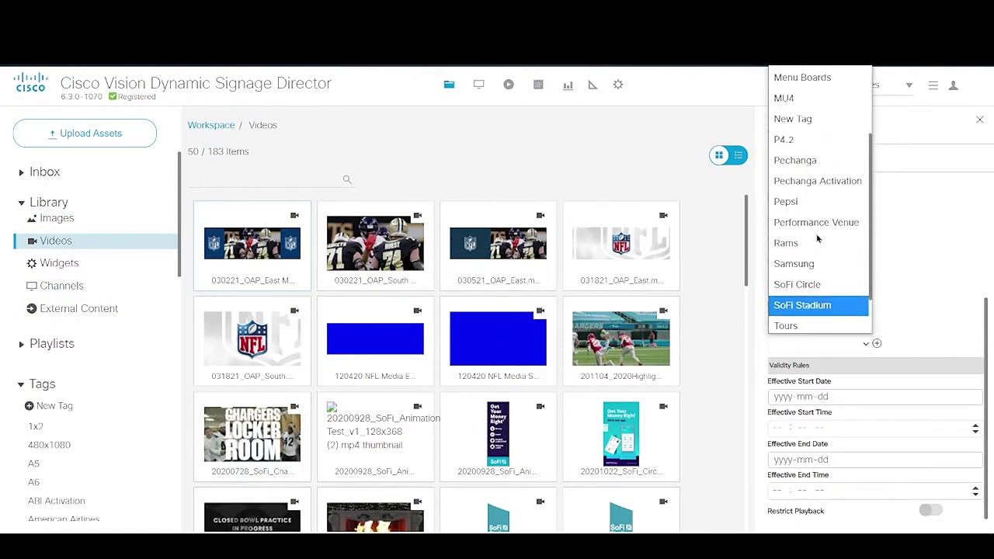
scroll(818, 239, up, 3)
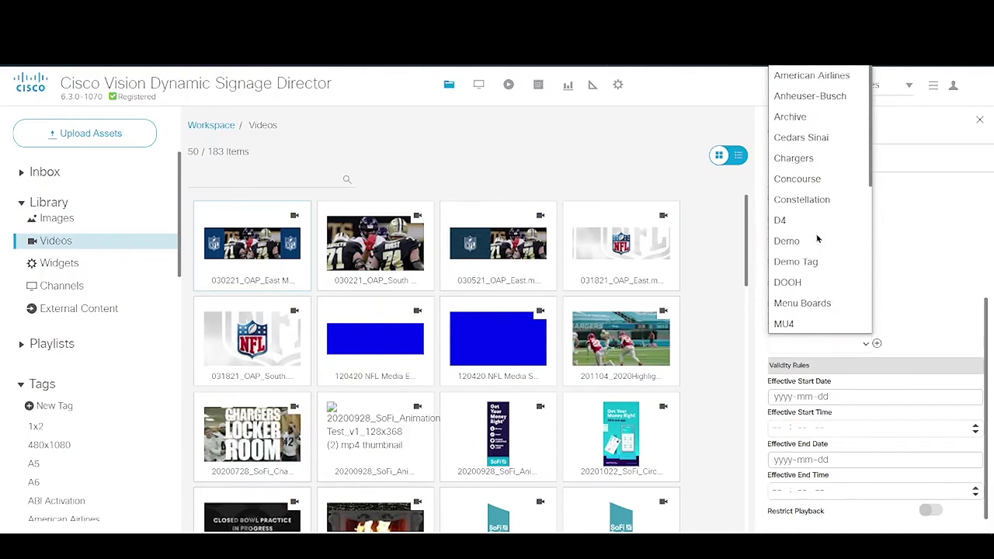
click(614, 160)
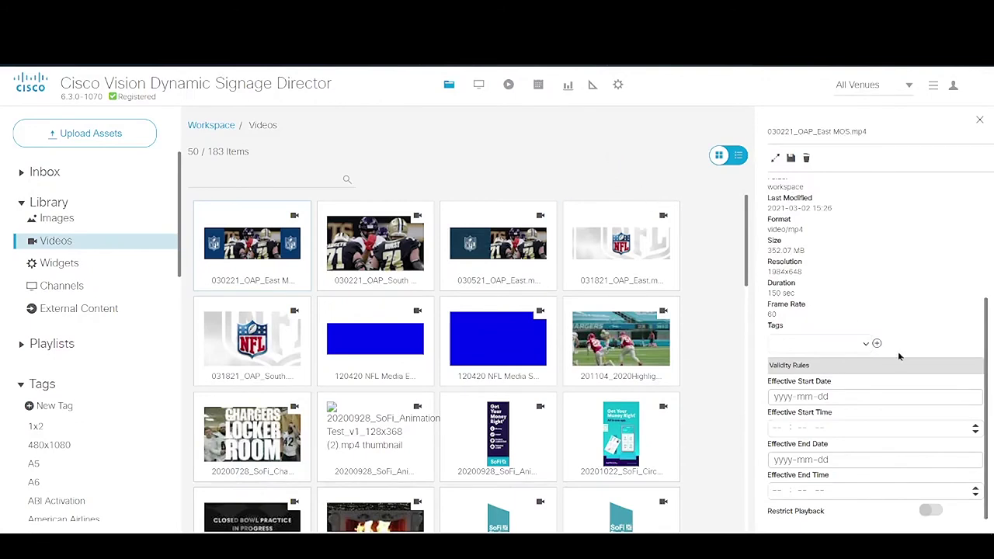
scroll(898, 351, up, 4)
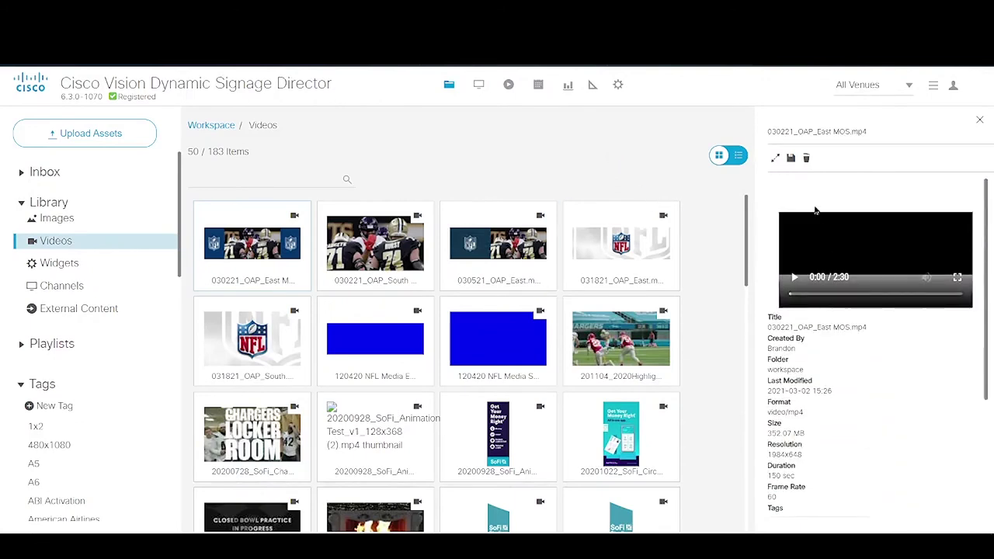
click(789, 158)
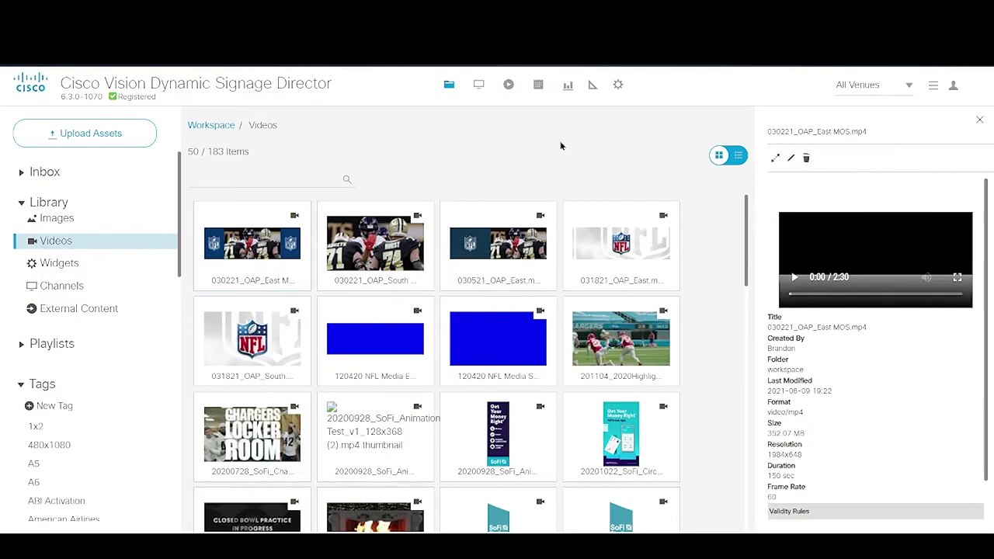